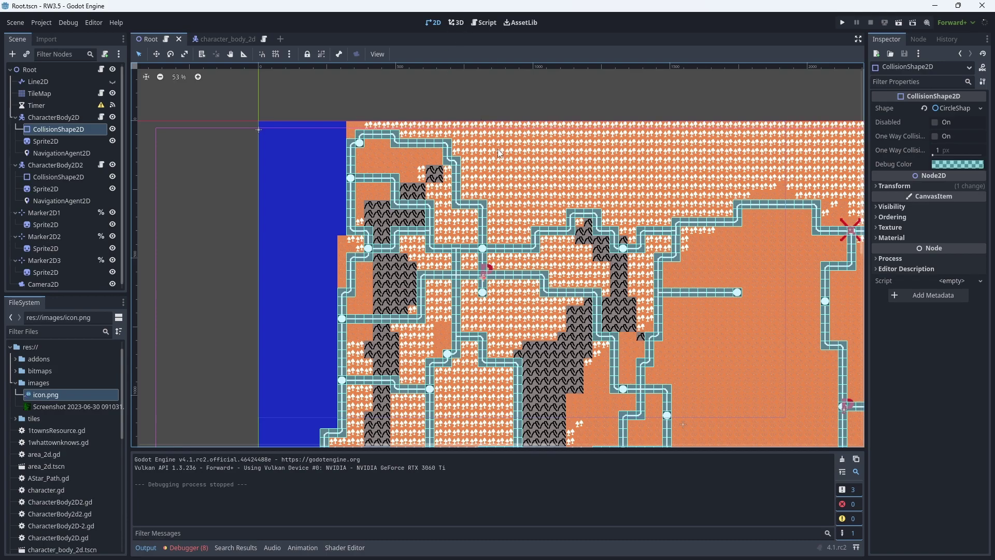
- Run the project and drag toward two road points so the red character pathfinds west
key(F5)
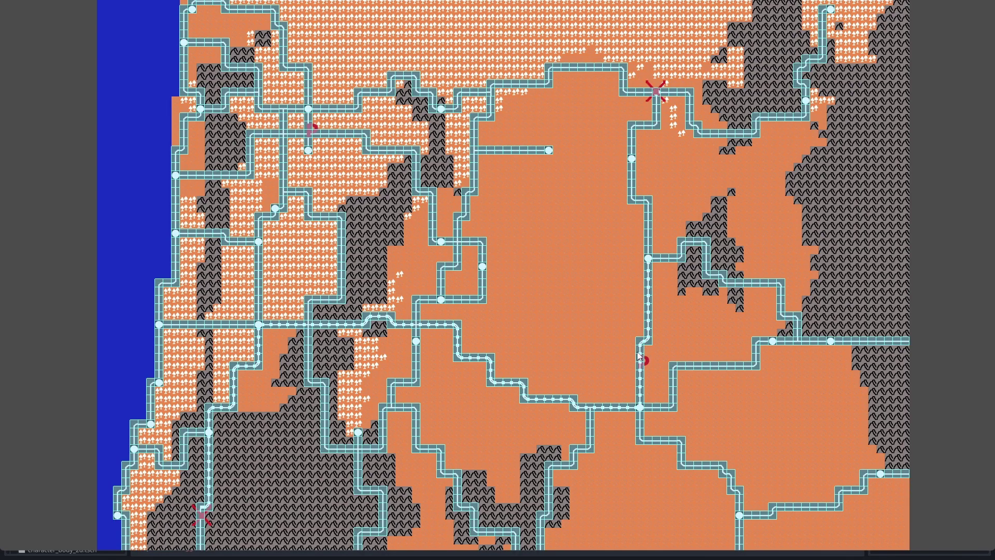
drag(639, 357, 545, 399)
drag(463, 365, 423, 323)
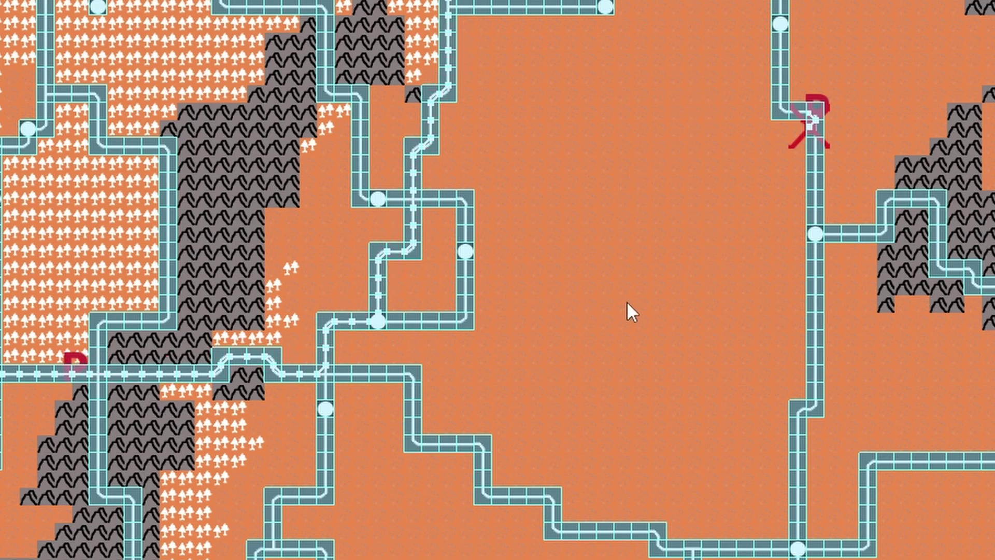
- Switch from the running game back to the Godot editor
key(alt+Tab)
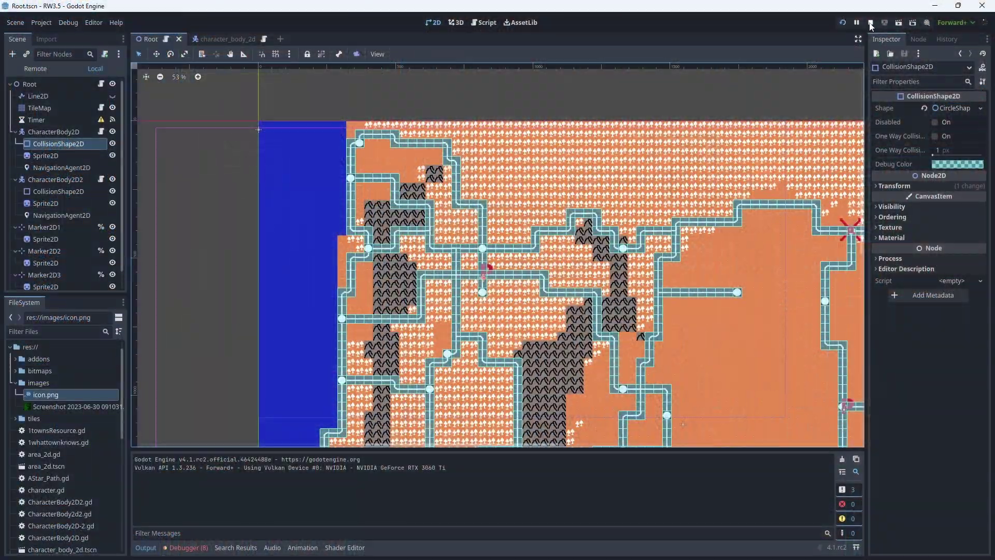
- Select the TileMap node to list its TileSet sources, showing the water.png atlas
click(871, 24)
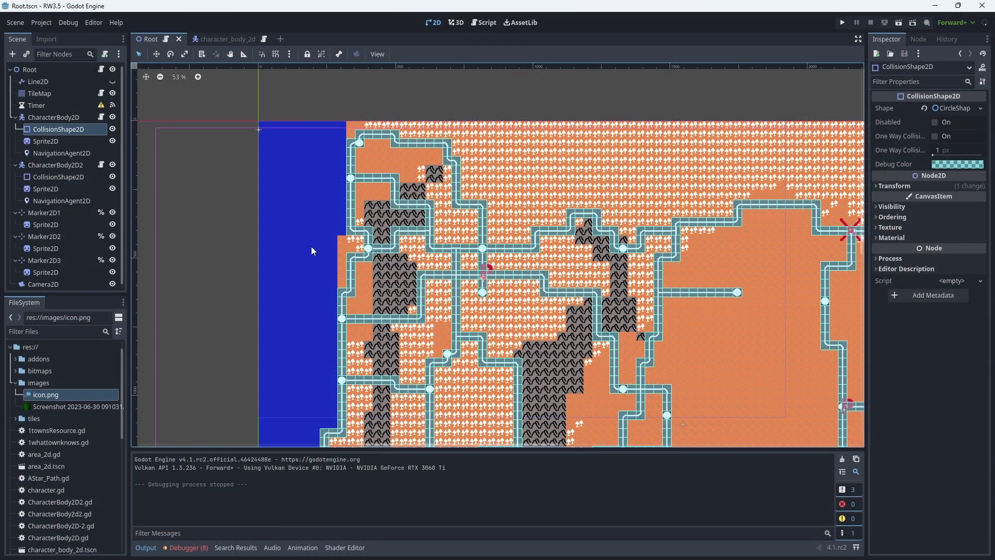
click(50, 92)
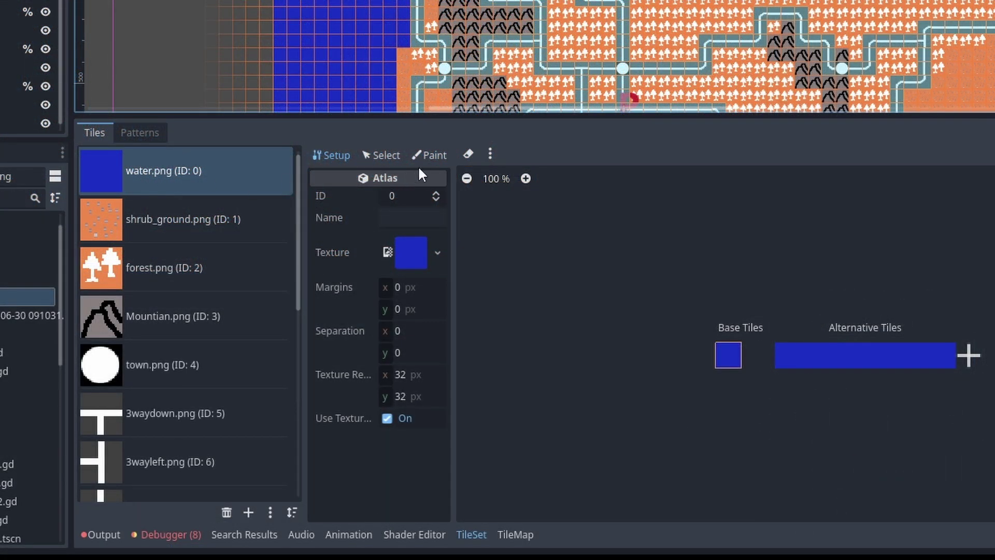
- Switch the TileSet panel to Paint mode targeting Physics Layer 0
click(430, 155)
click(388, 204)
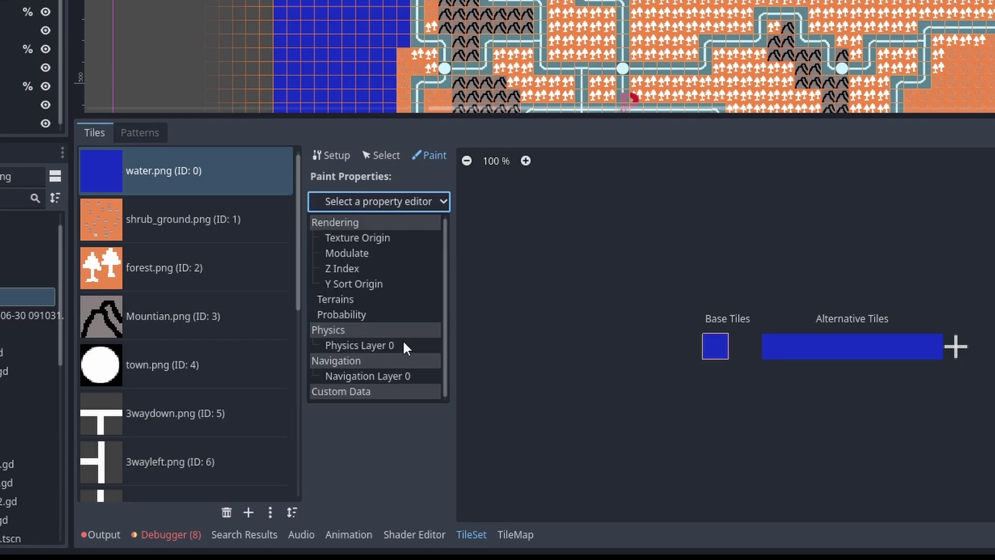
click(386, 345)
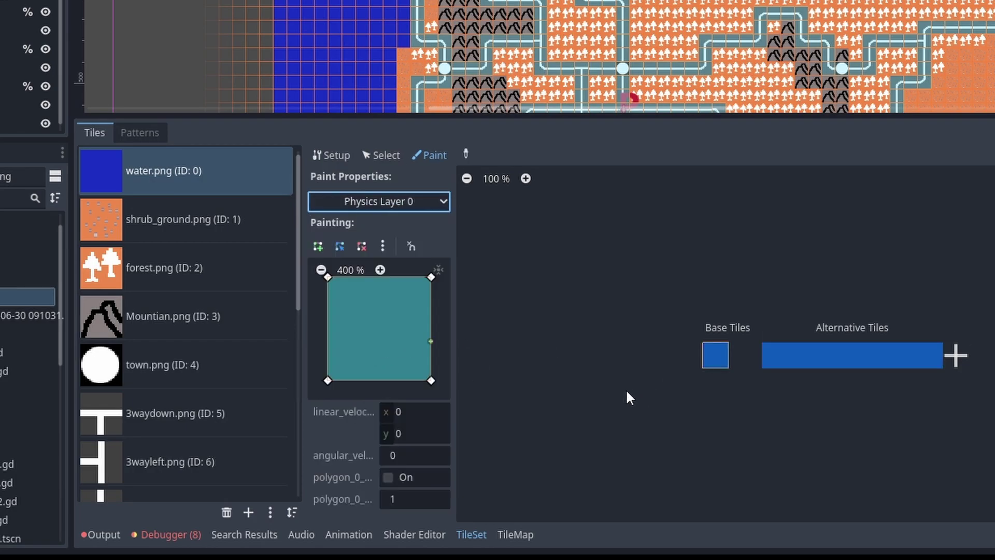
- Inspect the collision of the shrub_ground, forest, Mountian and water tiles
click(195, 222)
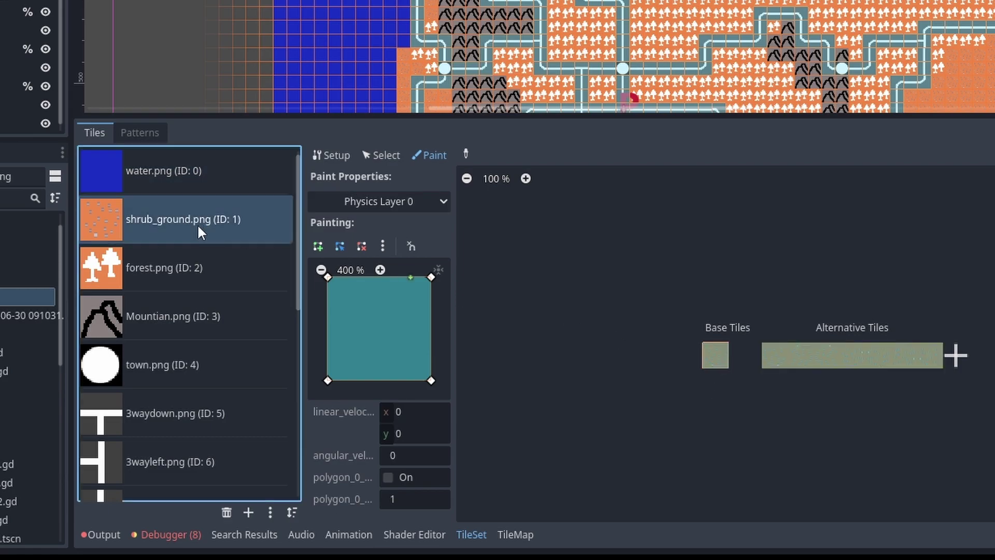
click(192, 282)
click(209, 311)
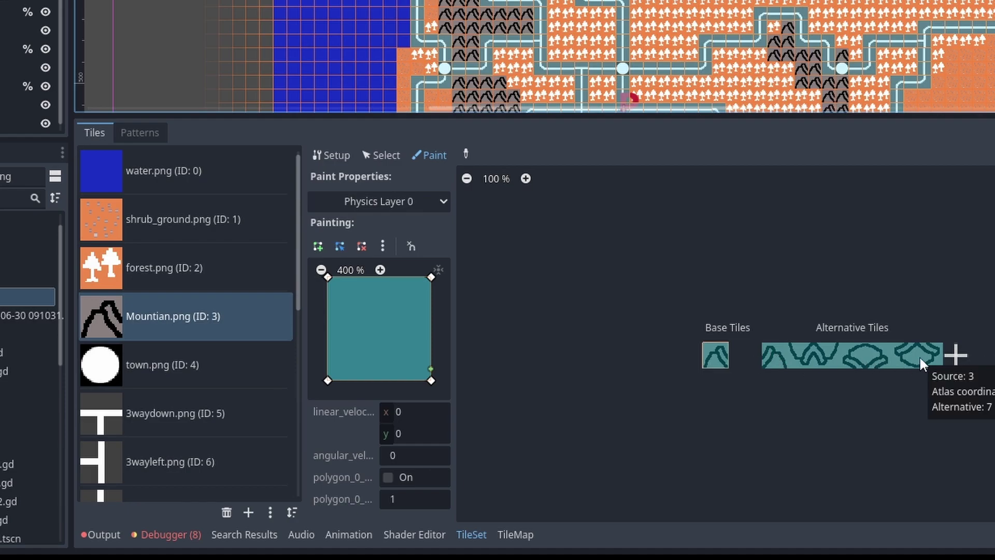
click(215, 177)
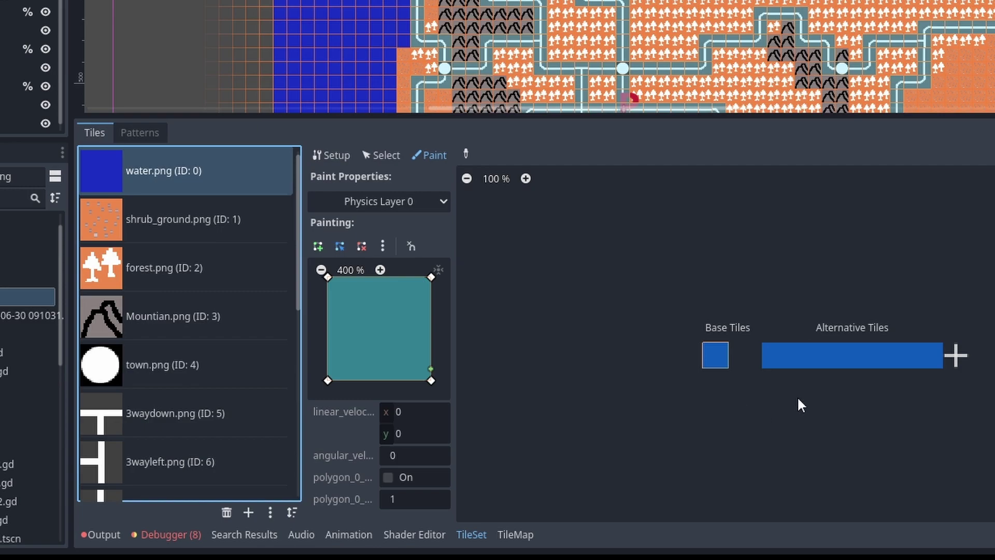
- Review the town tile and the 3waydown, 3wayleft and 3wayright road tiles
click(775, 357)
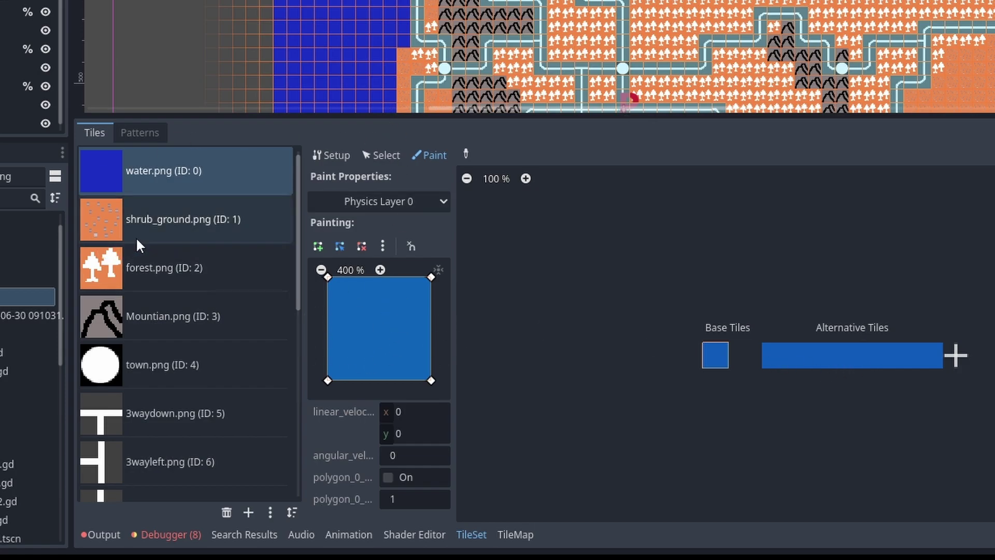
click(197, 360)
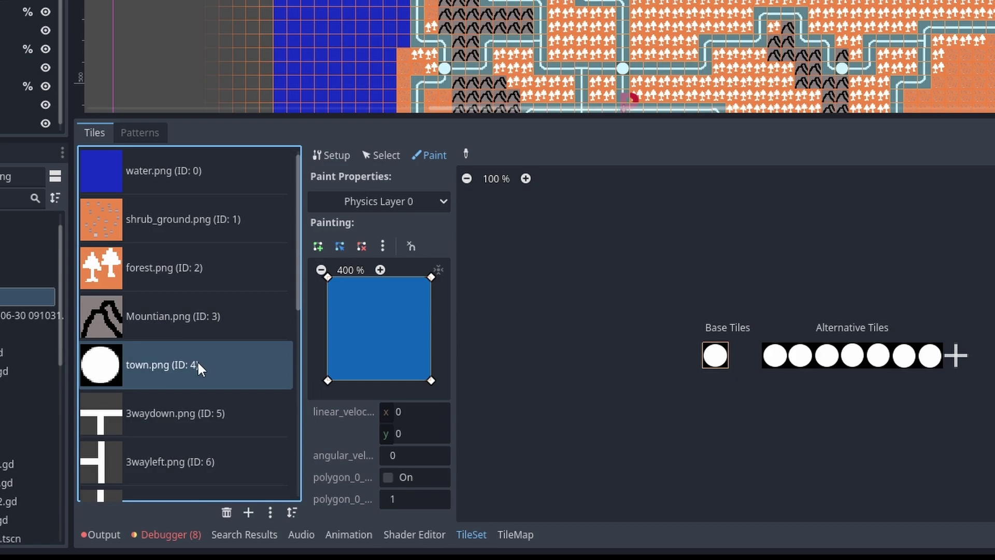
scroll(203, 359, down, 4)
click(189, 239)
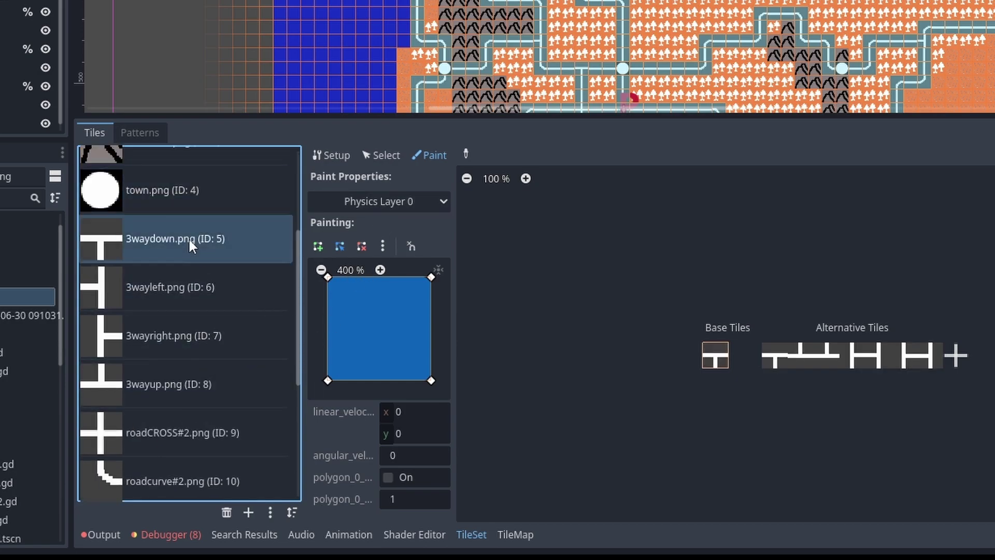
click(185, 277)
click(191, 314)
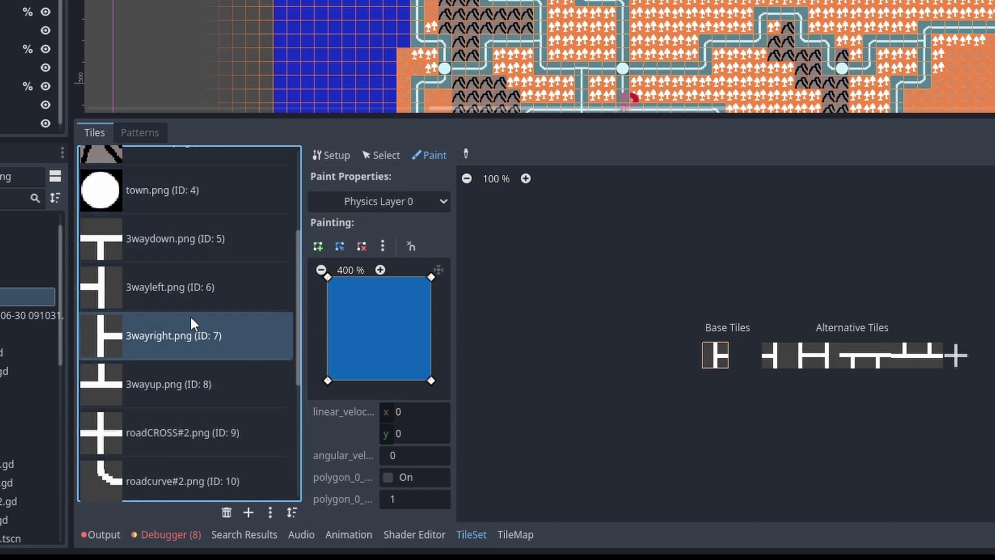
click(190, 265)
click(207, 248)
- Set the paint property to Navigation Layer 0 and check the 3wayleft tile's navigation area
click(394, 205)
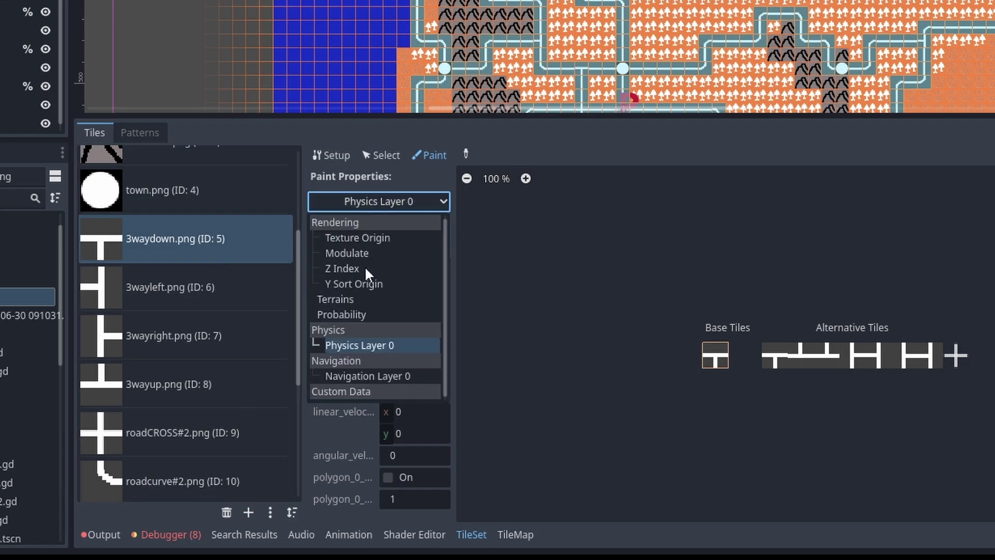
click(369, 375)
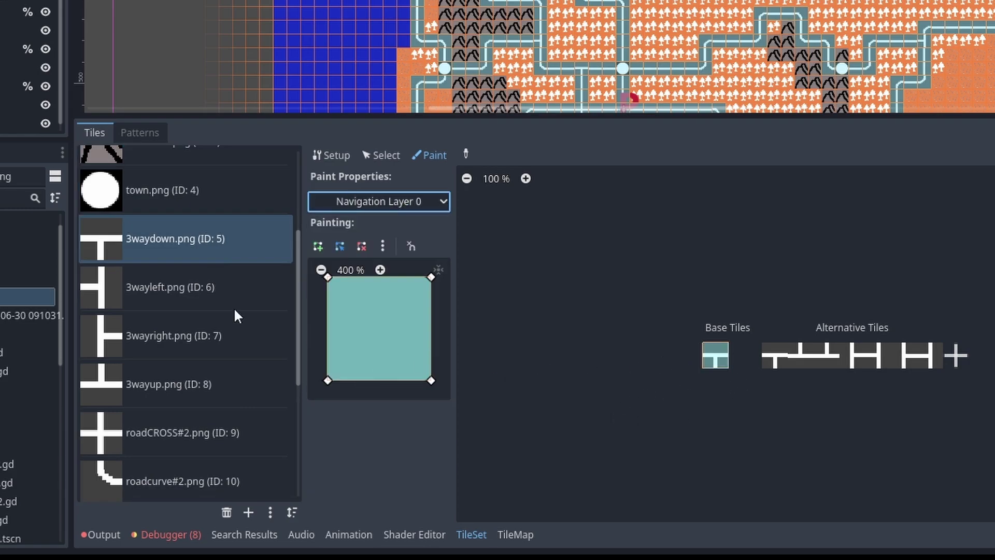
click(163, 280)
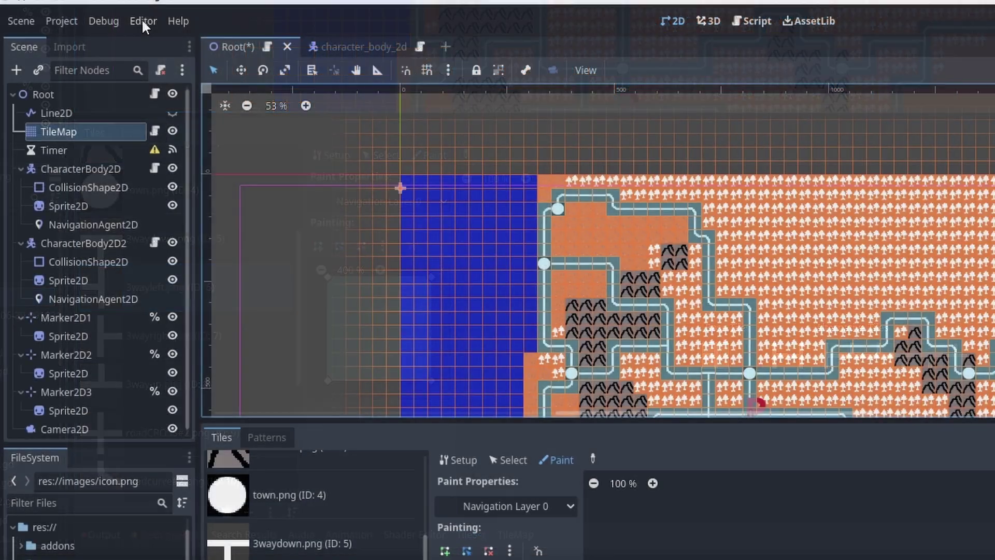
- In the Debug menu, enable Visible Collision Shapes and disable Visible Navigation
click(142, 19)
mouse_move(111, 15)
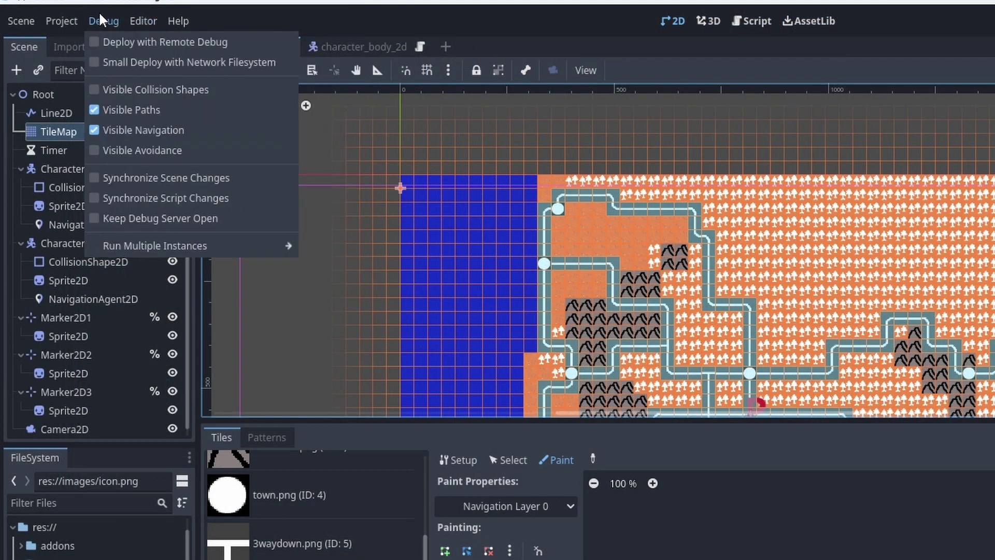
click(149, 89)
click(169, 131)
- Run the demo, send a character to a new road spot, then close the game and stop debugging
click(572, 3)
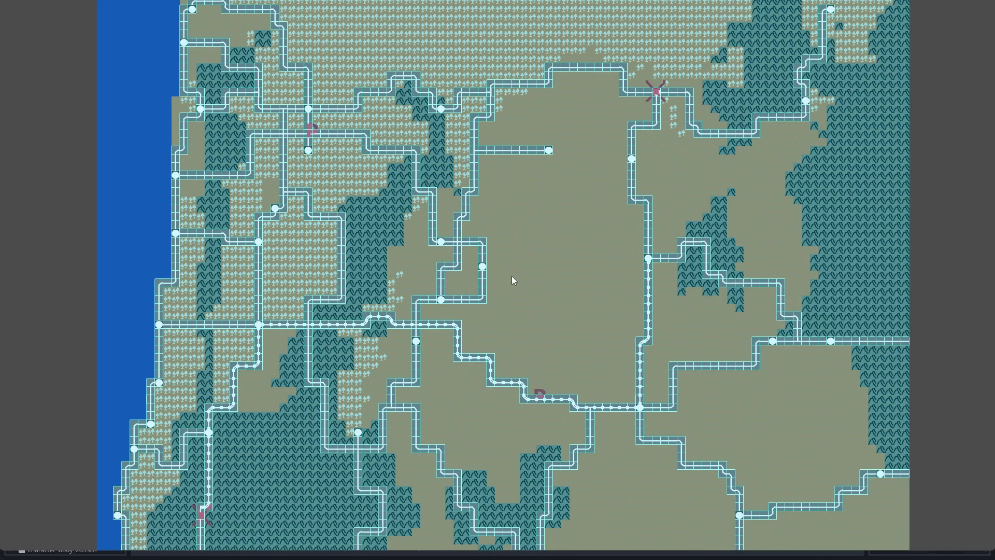
click(482, 267)
key(alt+F4)
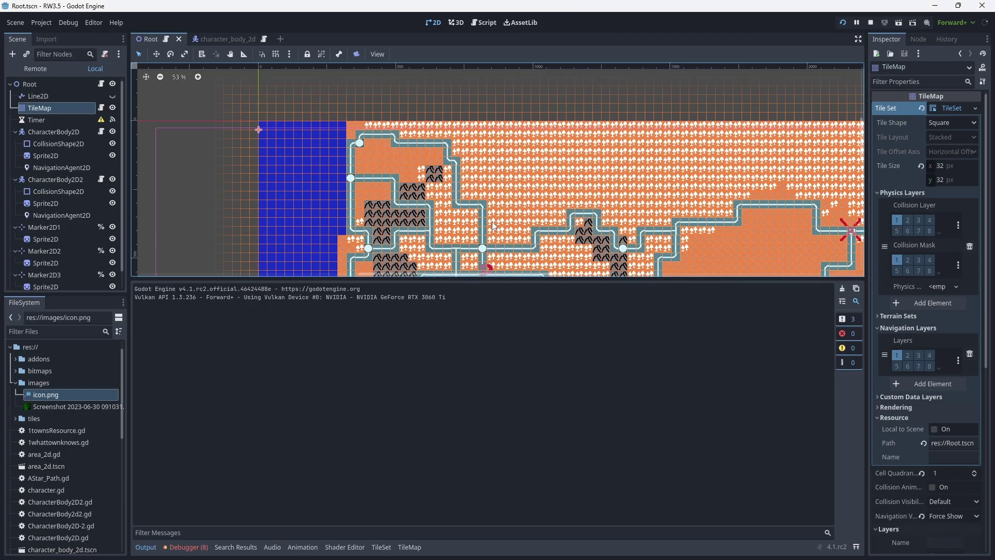
click(71, 24)
click(874, 24)
click(871, 24)
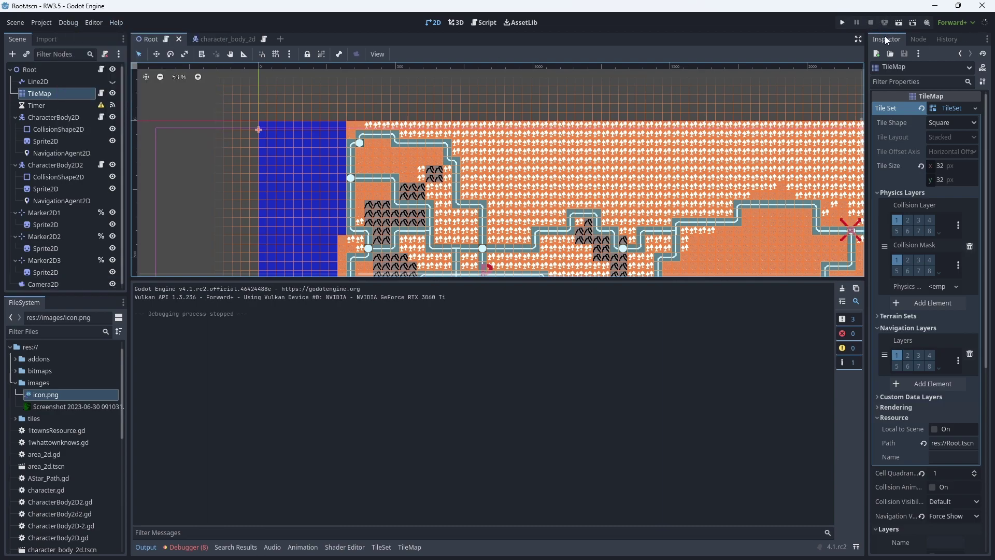
- Disable Visible Paths in the Debug menu, then rerun the demo and stop it with F8
click(77, 20)
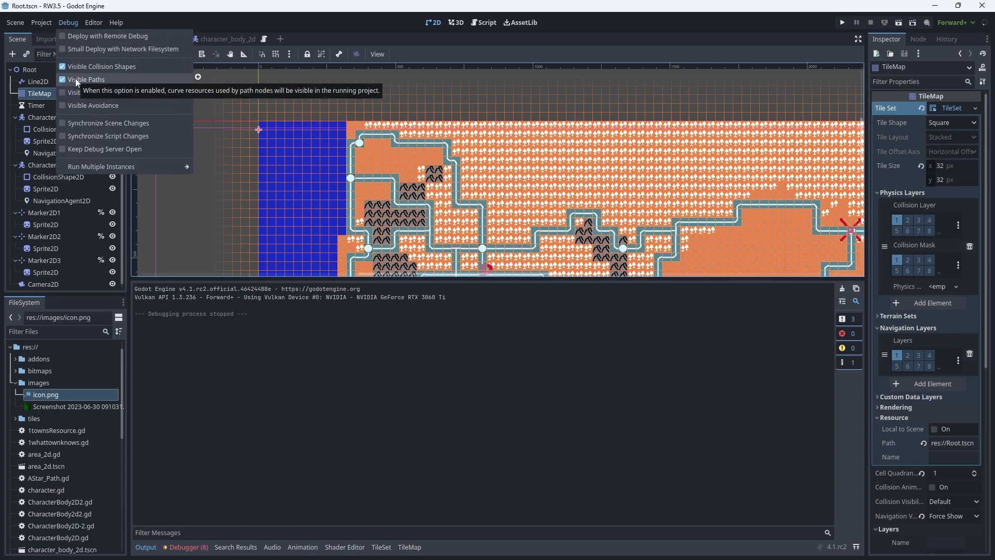
click(76, 79)
click(289, 22)
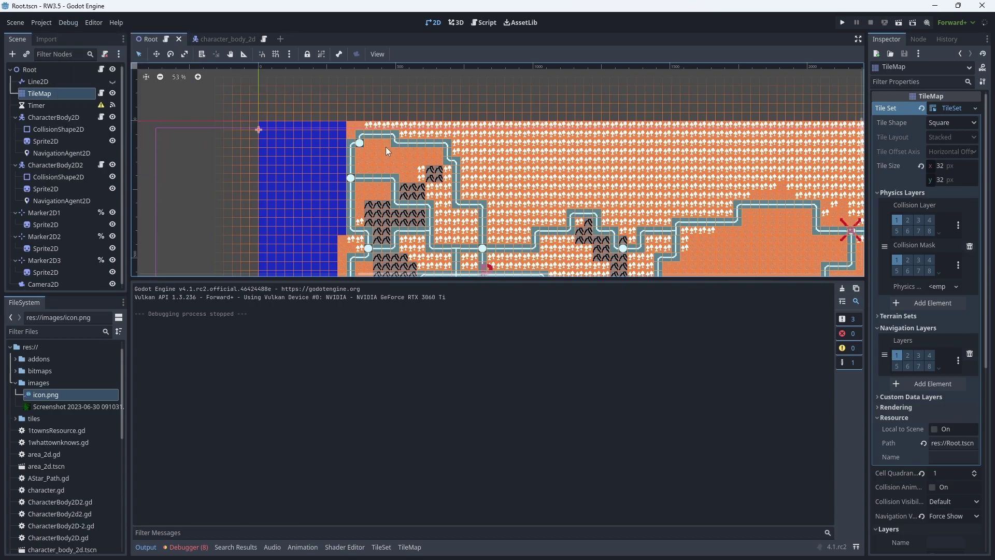
key(F5)
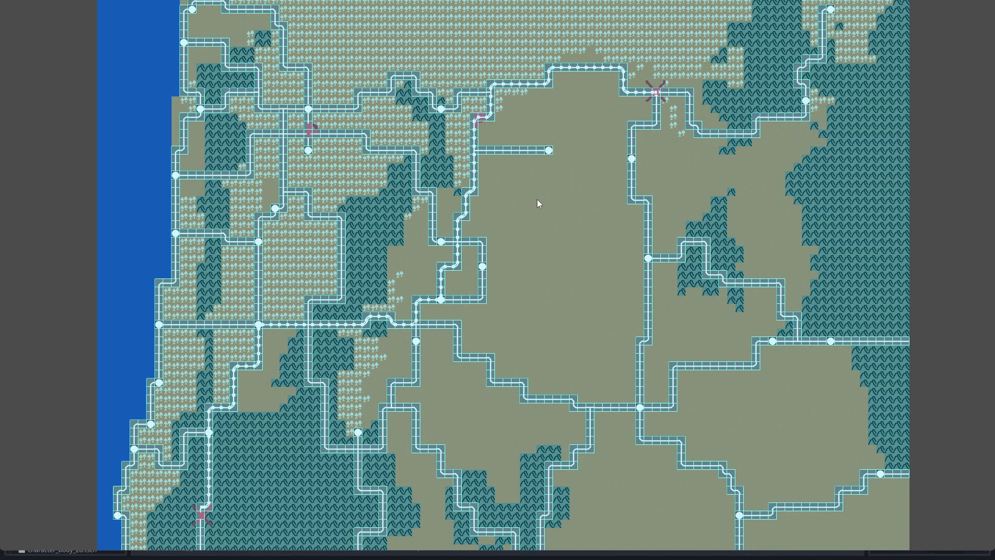
key(F8)
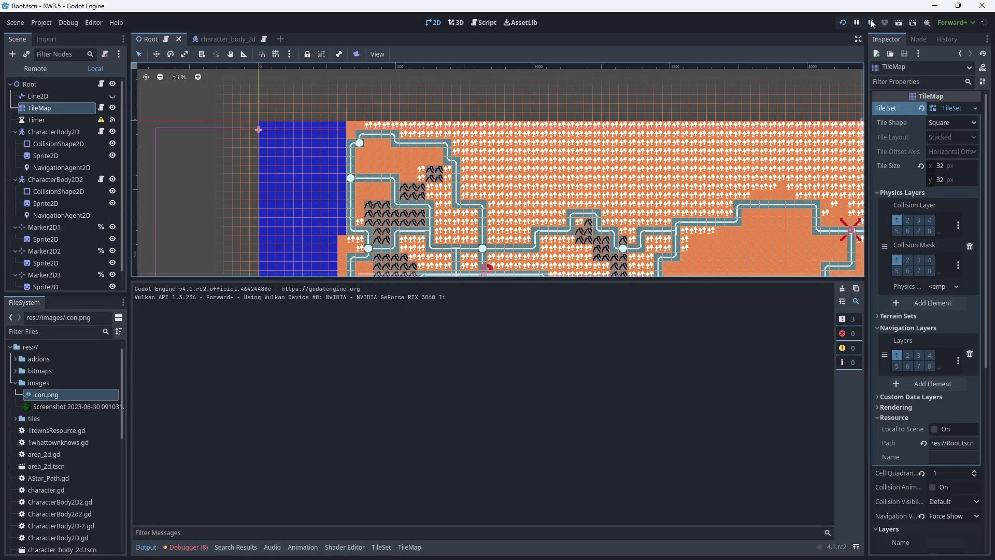
- Change the TileMap's Navigation Visibility Mode from Force Show to Default and run the demo
scroll(922, 397, down, 6)
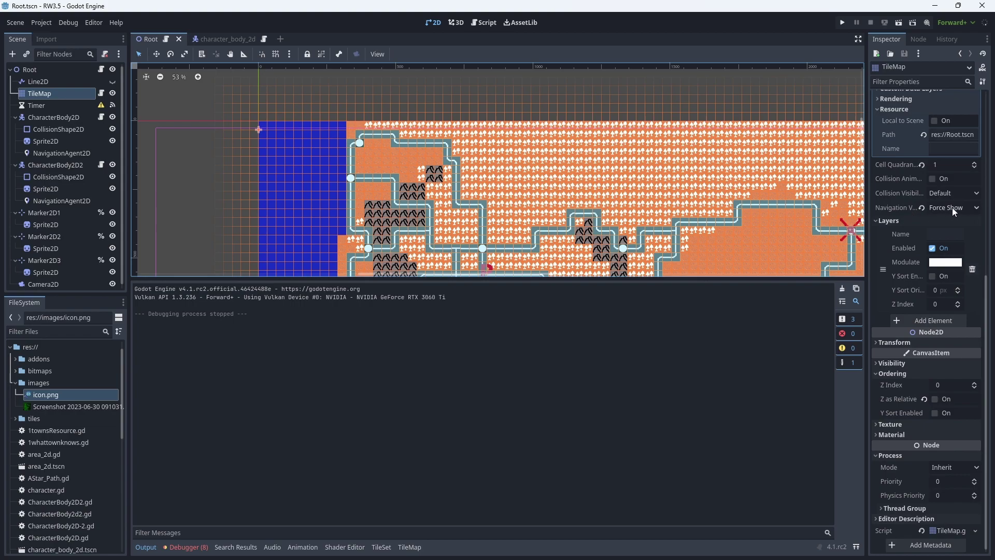
mouse_move(906, 209)
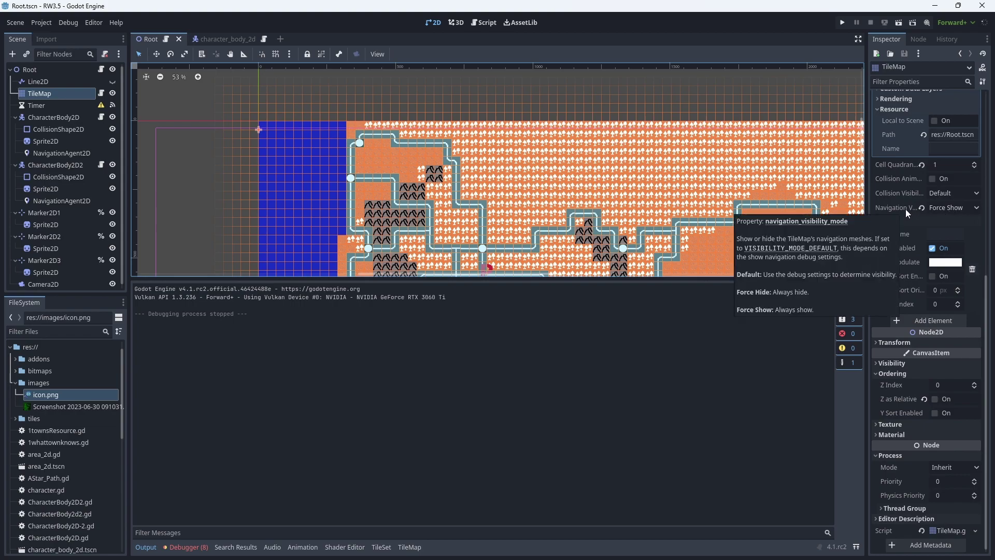
click(958, 208)
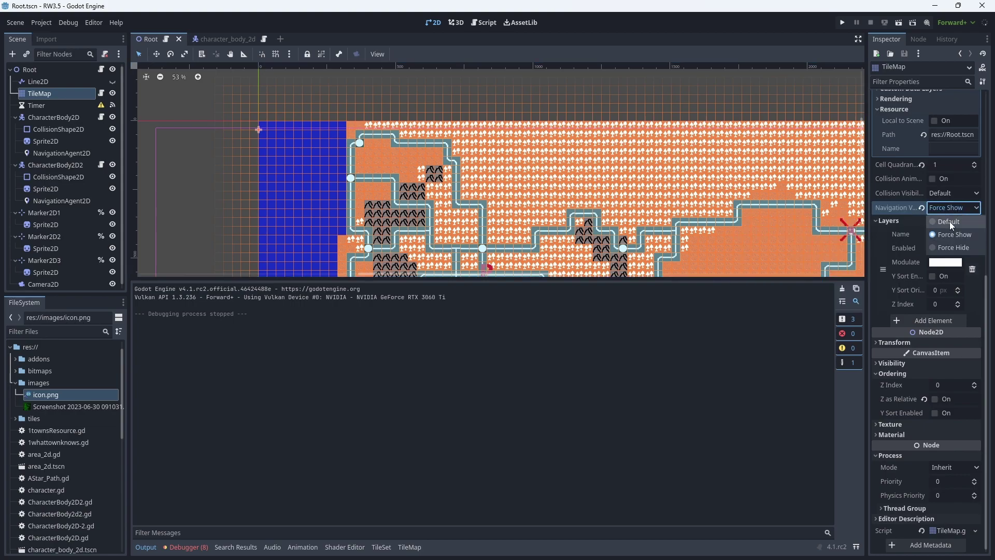
click(950, 222)
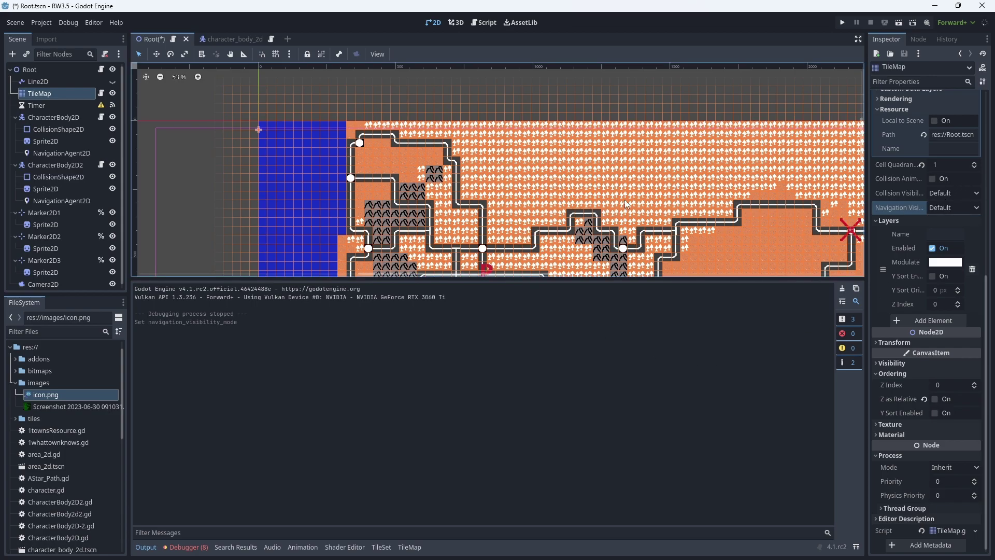
key(F5)
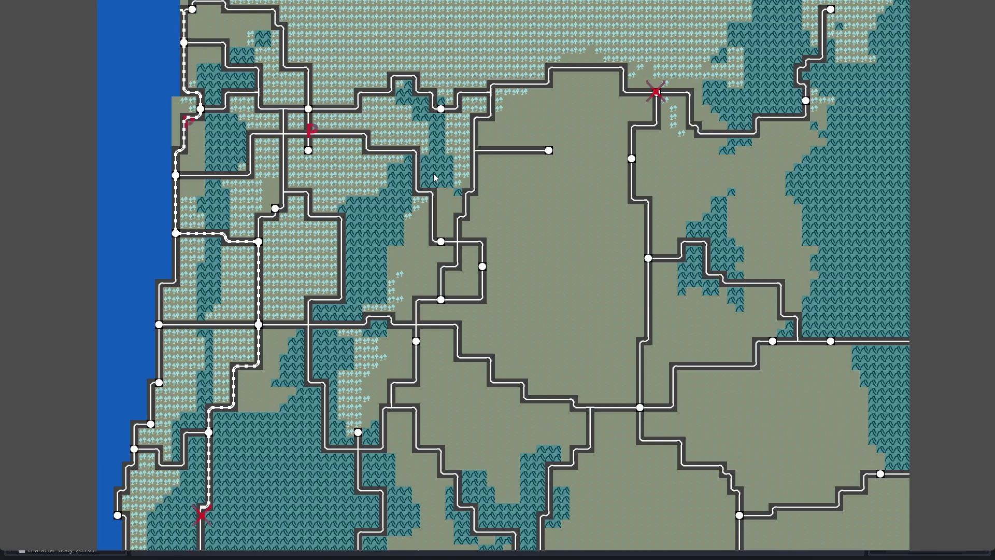
- Stop the game, open CharacterBody2D2's script, and change var speed from 400 to 700
key(alt+F4)
click(872, 24)
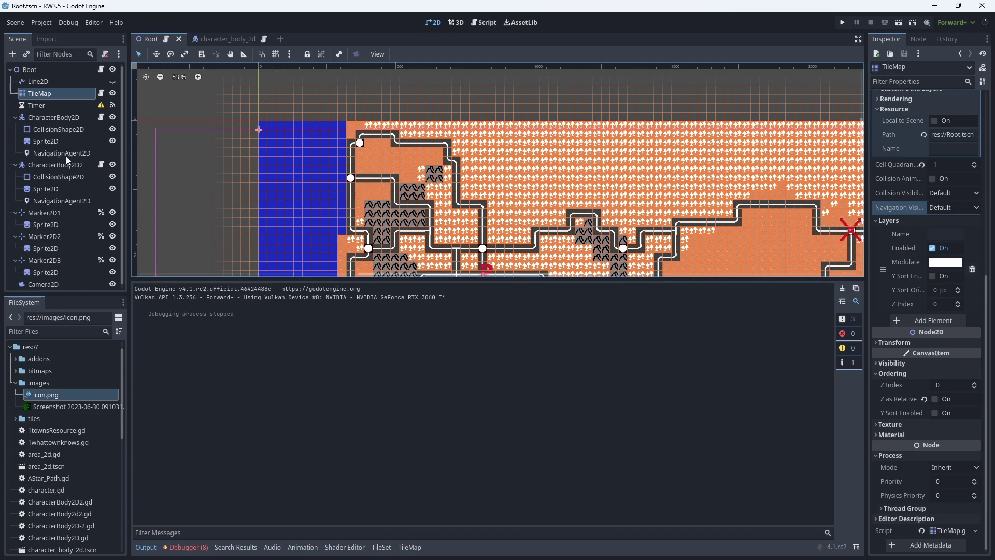
click(102, 164)
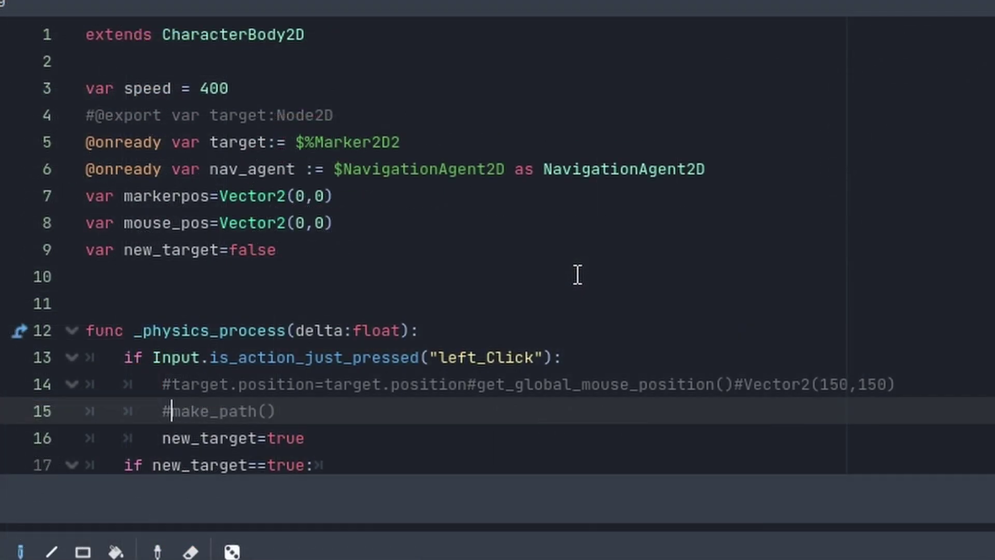
click(201, 88)
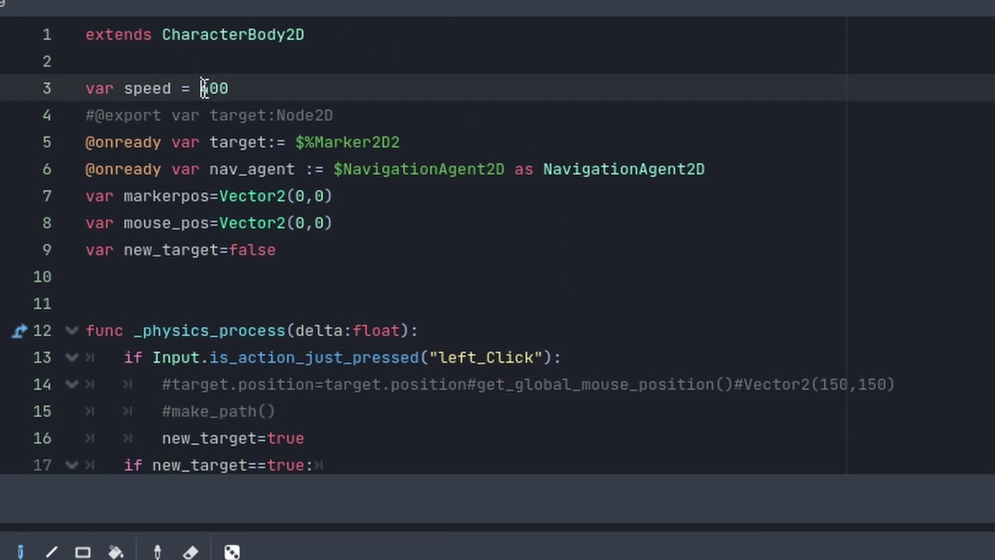
key(Delete)
text(7)
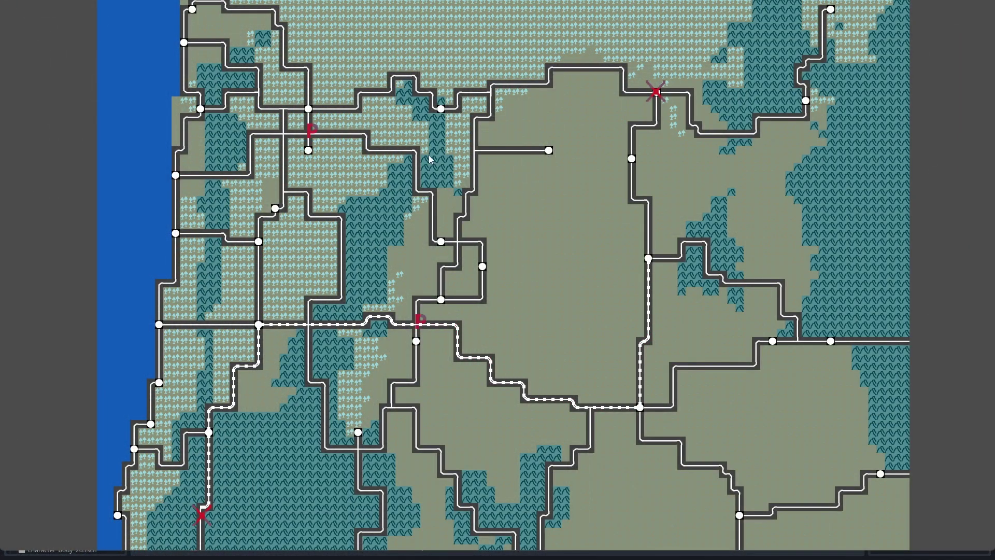
- Click a road spot in the running game to give a character a new target
click(430, 199)
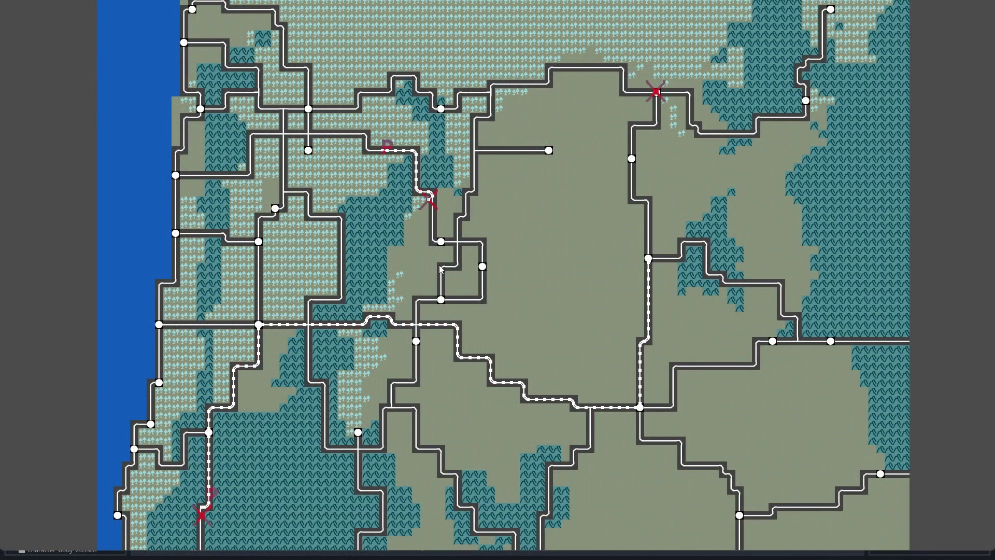